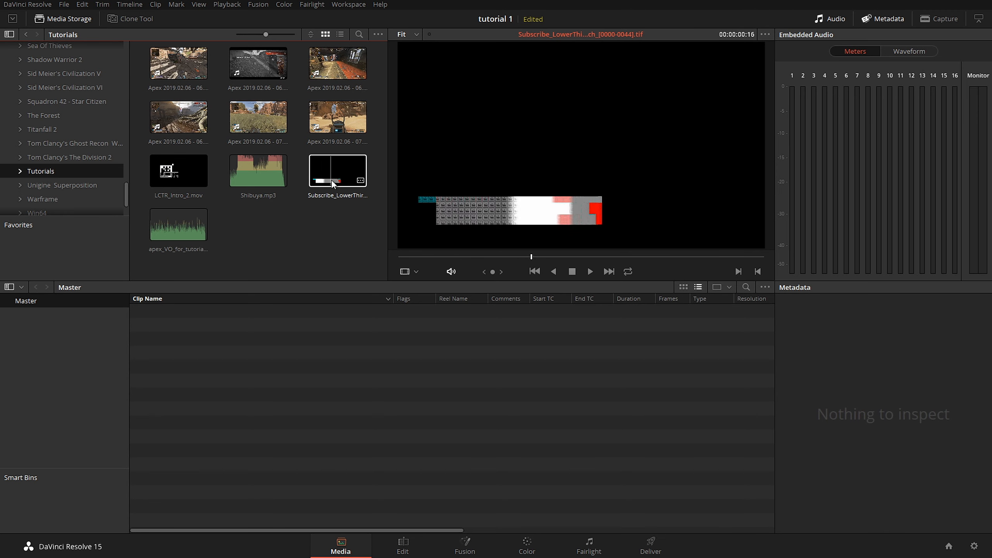
Add all the media files in the Tutorials folder to the Master bin and view them on the Edit page
left_click_drag(365, 263, 180, 70)
left_click_drag(260, 69, 258, 342)
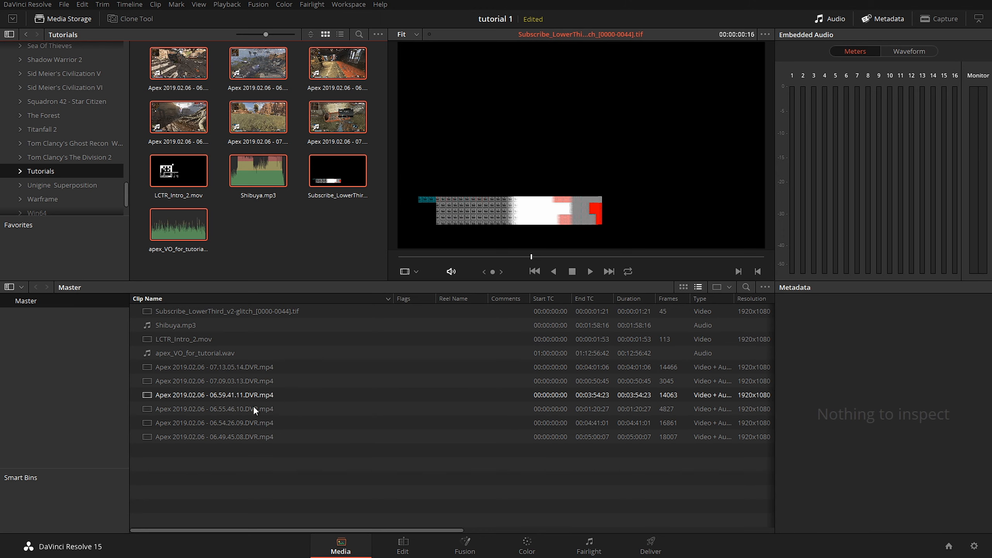
left_click(403, 546)
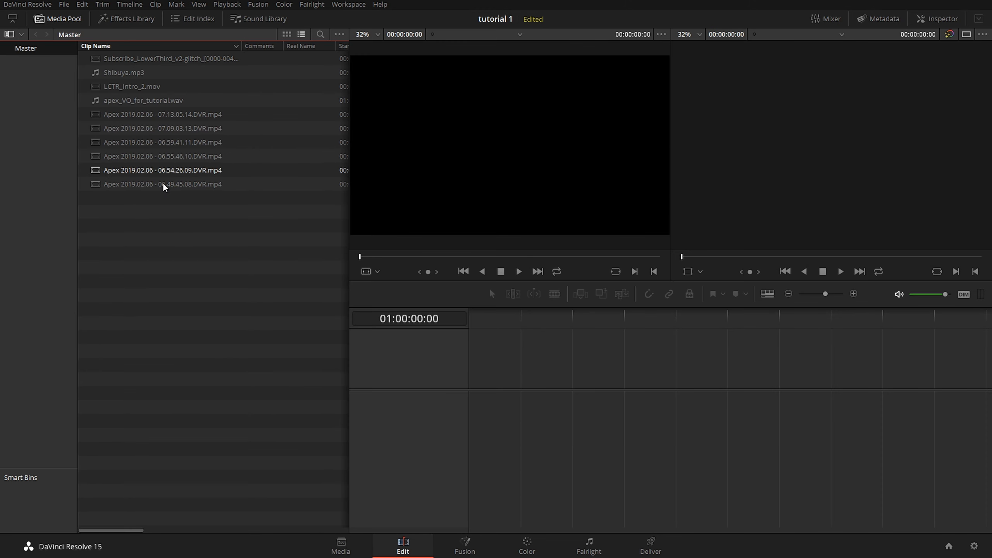
Back on the Media page, create three bins under Master named video, titles and credits, and audio
left_click(340, 554)
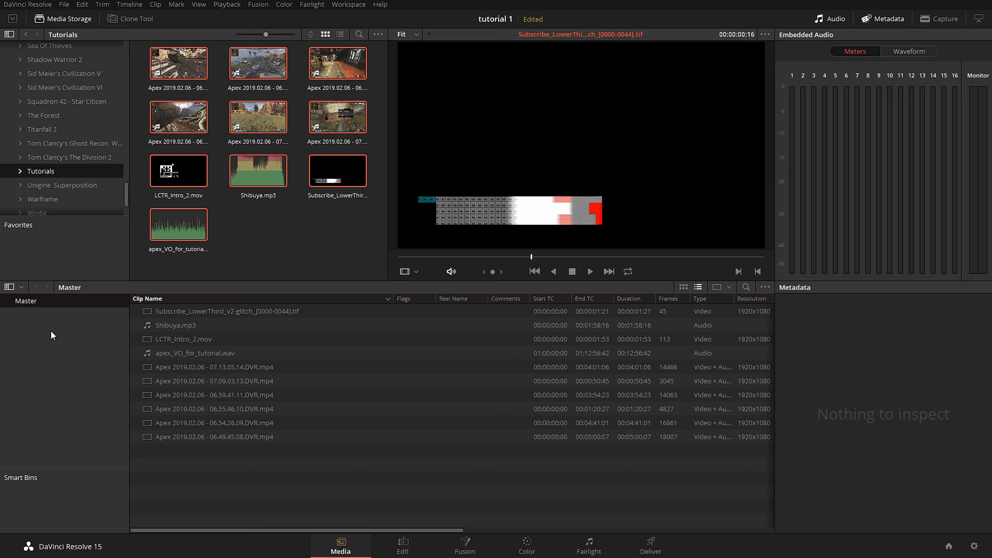
right_click(33, 304)
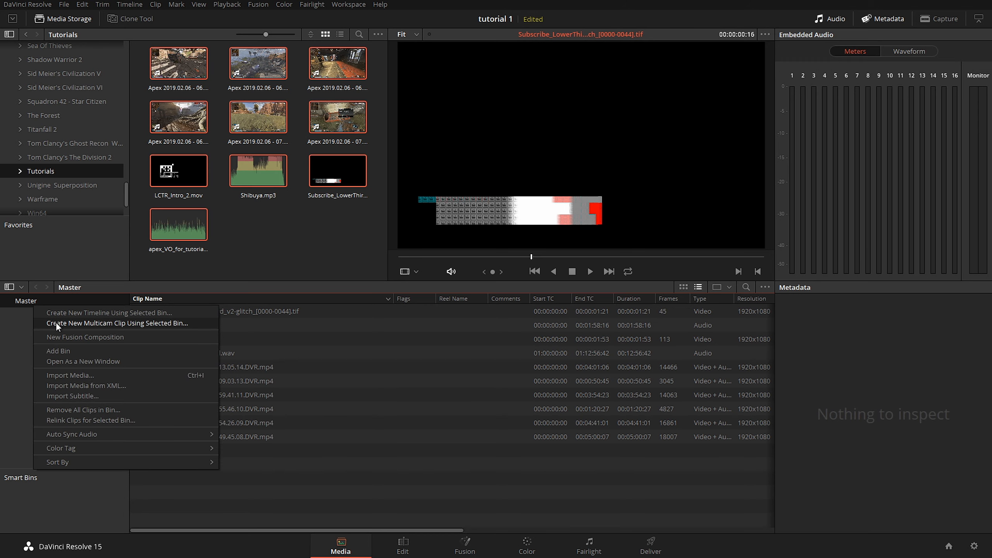
left_click(57, 354)
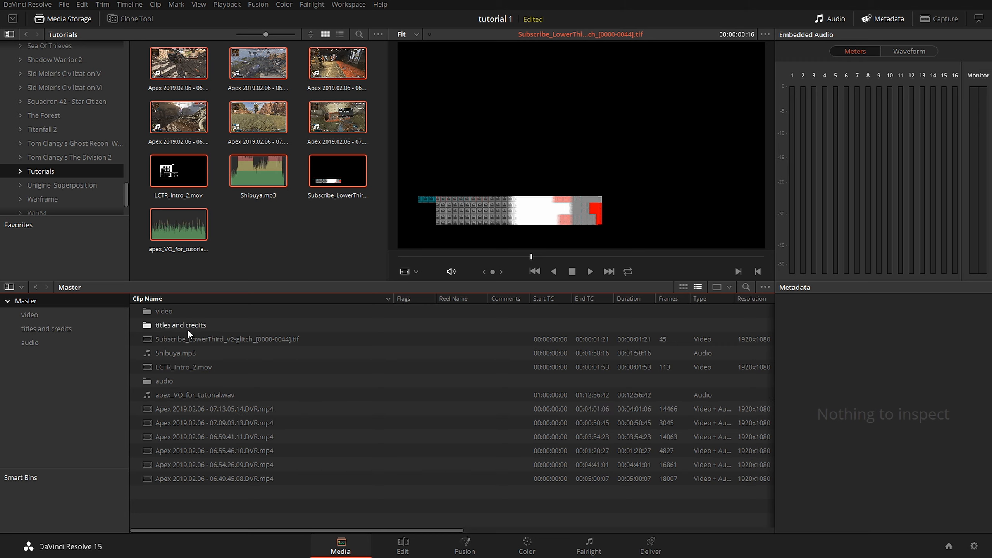
File the Subscribe_LowerThird sequence and LCTR_Intro_2.mov in titles and credits, and Shibuya.mp3 and apex_VO_for_tutorial.wav in audio
left_click(171, 336)
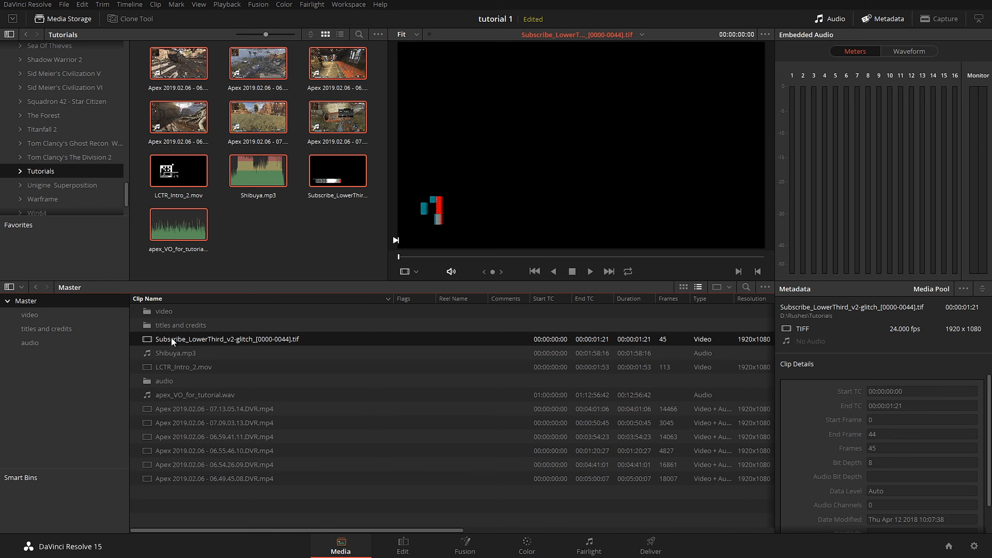
left_click(565, 257)
left_click_drag(572, 258, 490, 257)
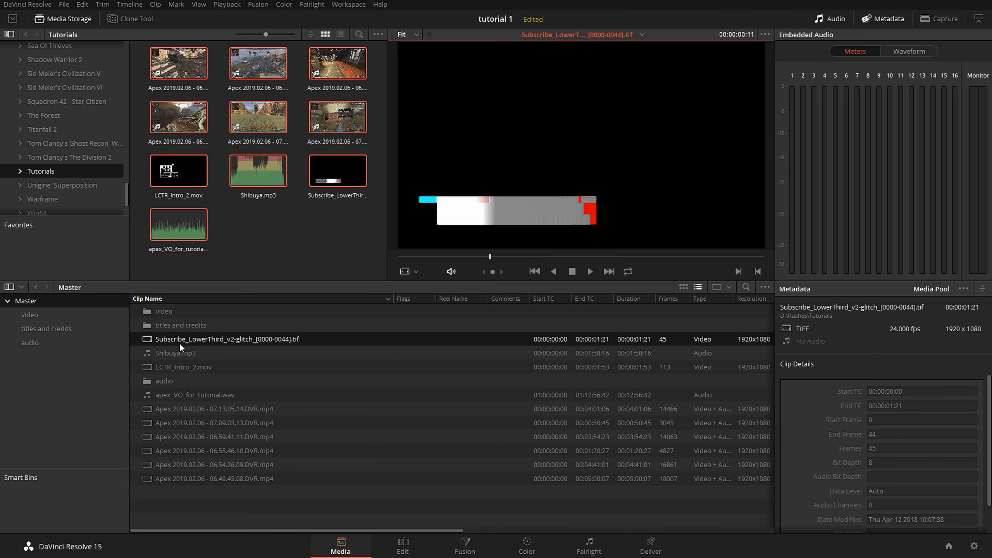
left_click_drag(180, 344, 54, 324)
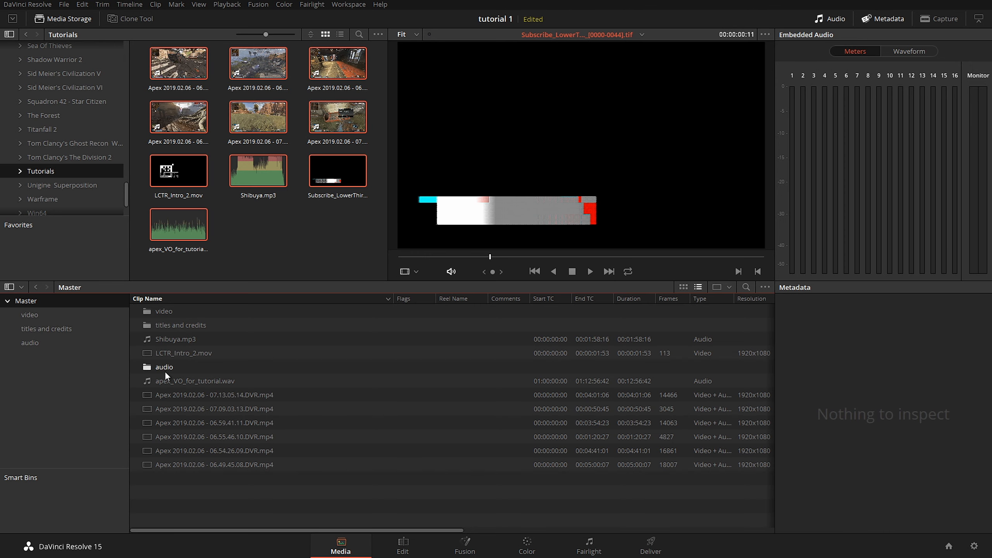
left_click(165, 338)
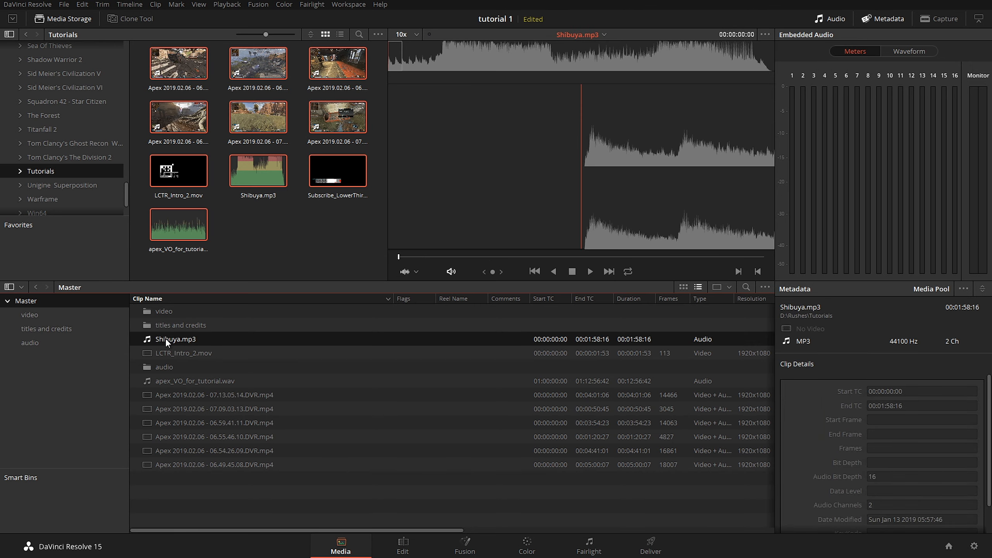
mouse_move(178, 337)
left_mouse_down()
mouse_move(191, 368)
mouse_move(184, 325)
mouse_move(193, 354)
mouse_move(164, 310)
mouse_move(167, 334)
left_mouse_up()
Move all six Apex gameplay clips from the Master bin into the video bin
left_click(178, 351)
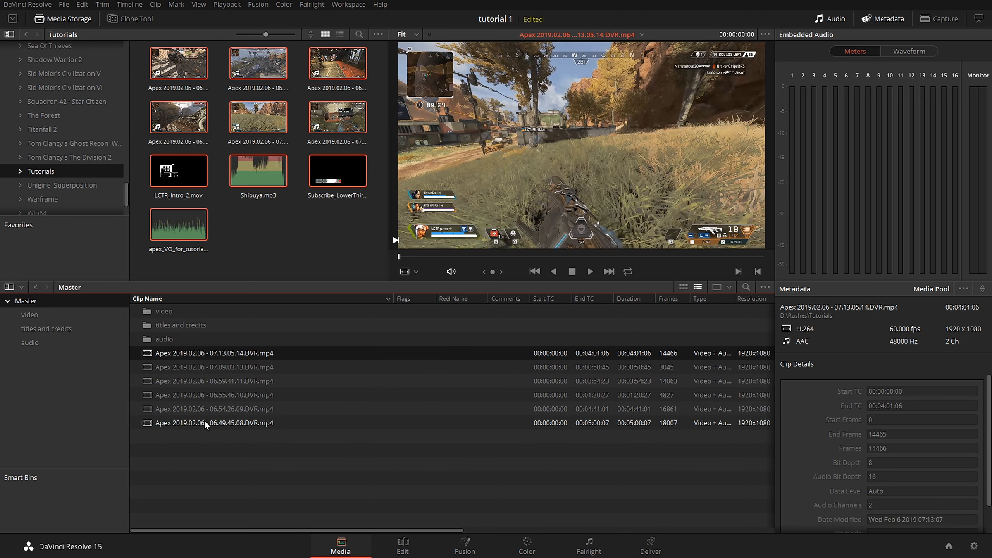
left_click(204, 422, "shift")
left_click_drag(198, 356, 183, 311)
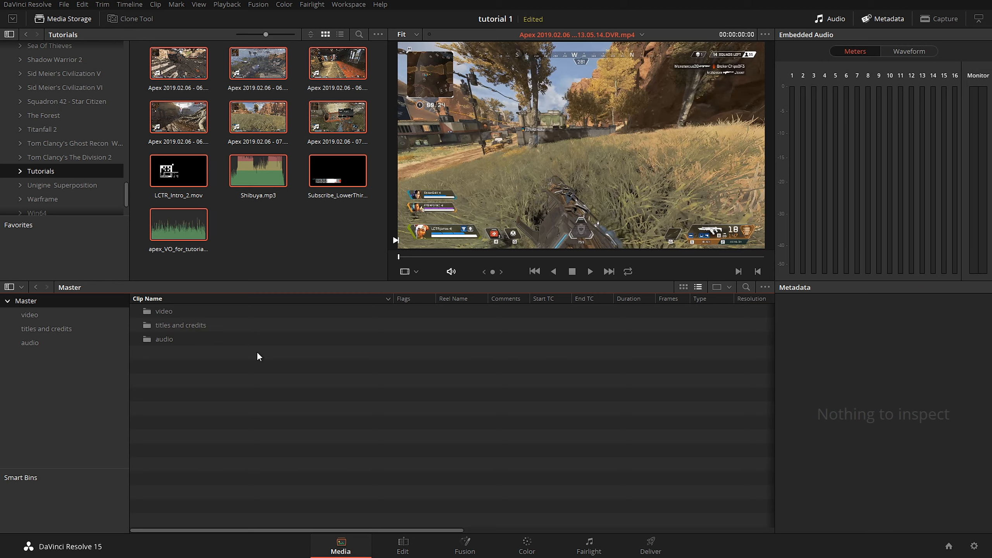
Scrub through the Apex 07.13.05.14 clip in the video bin and set its comment to 1k
left_click(30, 315)
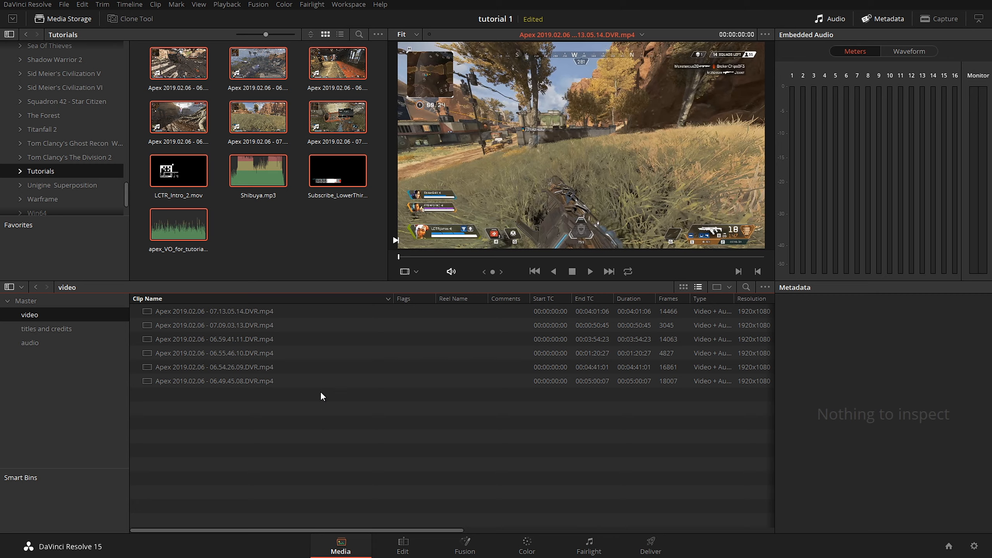
left_click(250, 310)
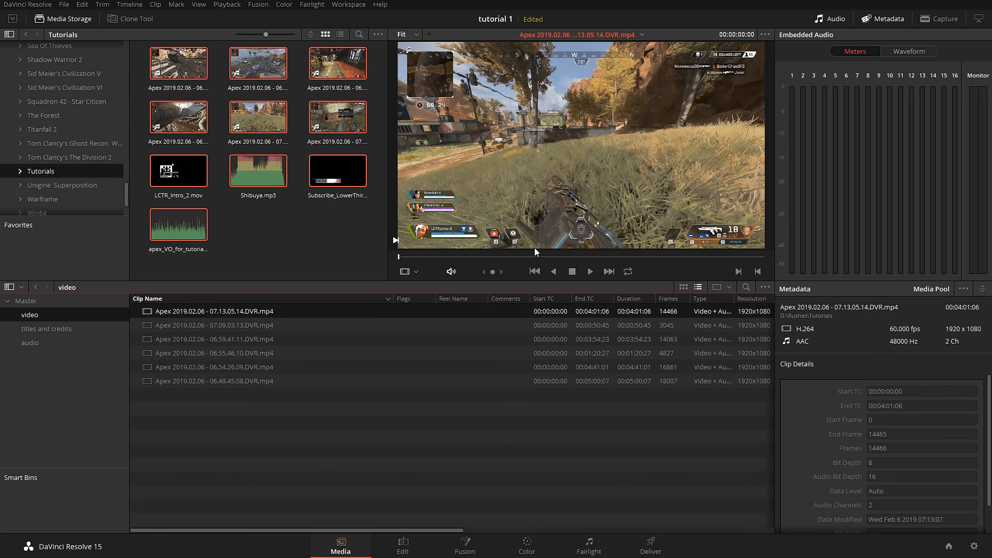
left_click(400, 256)
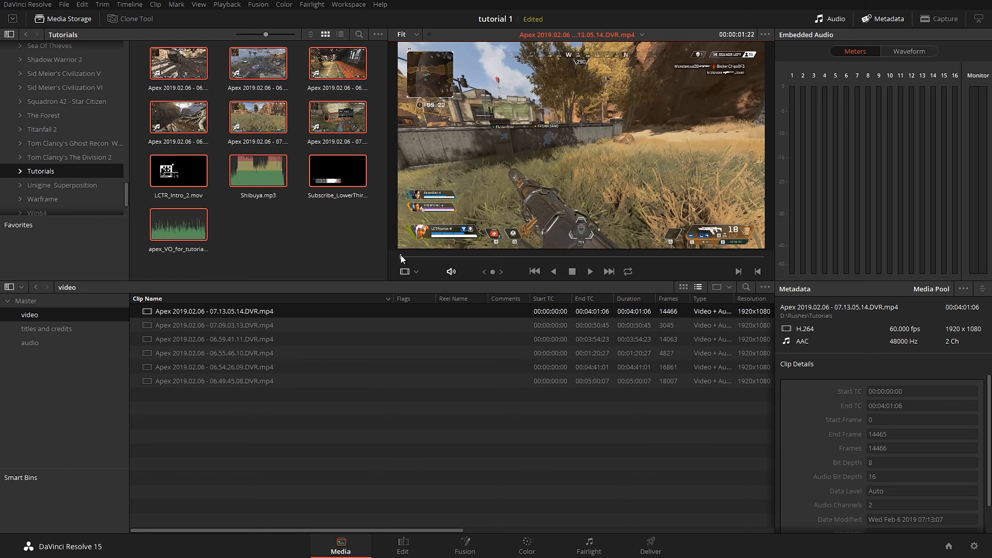
left_click_drag(400, 255, 700, 255)
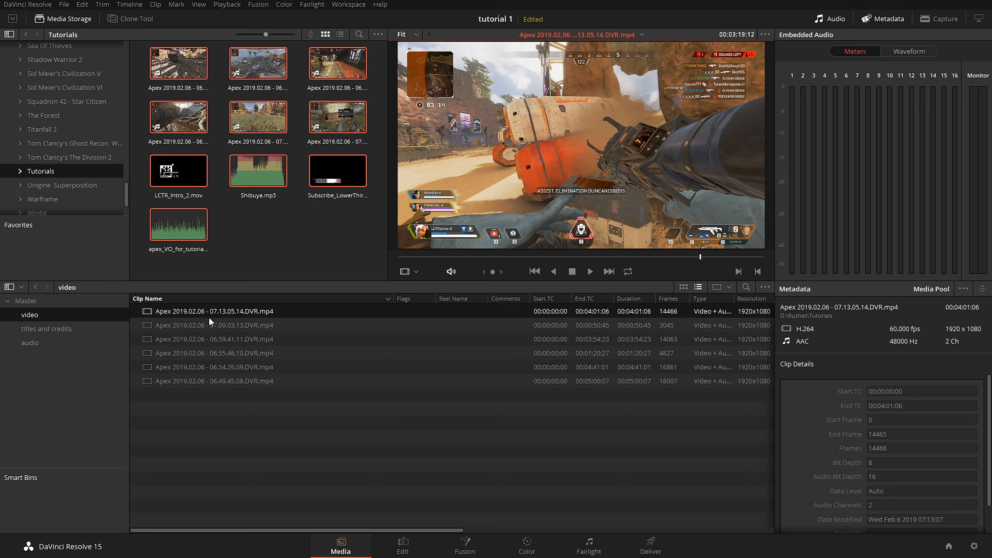
double_click(499, 310)
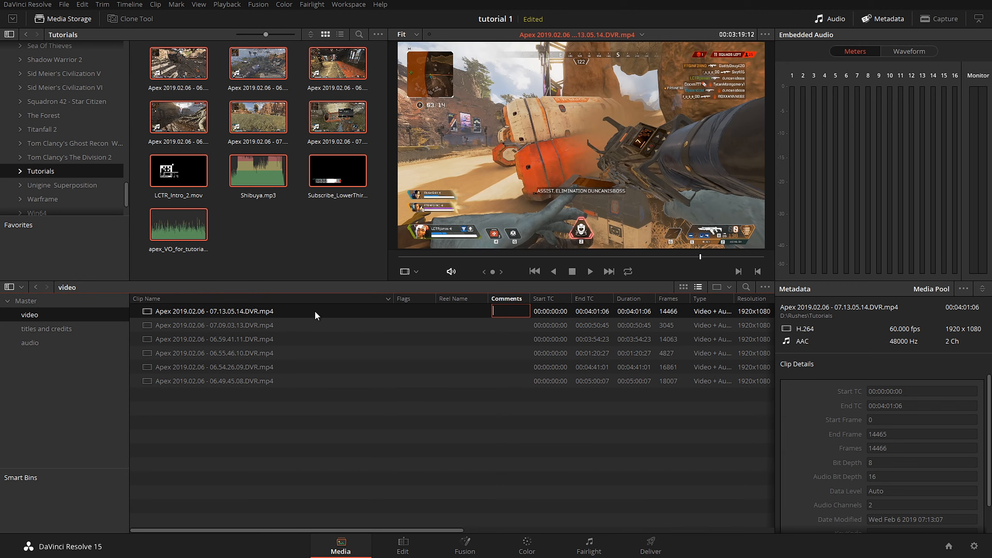
type("1k")
key("Return")
Set the comment of the Apex 07.09.03.13 clip to 3k
left_click(242, 324)
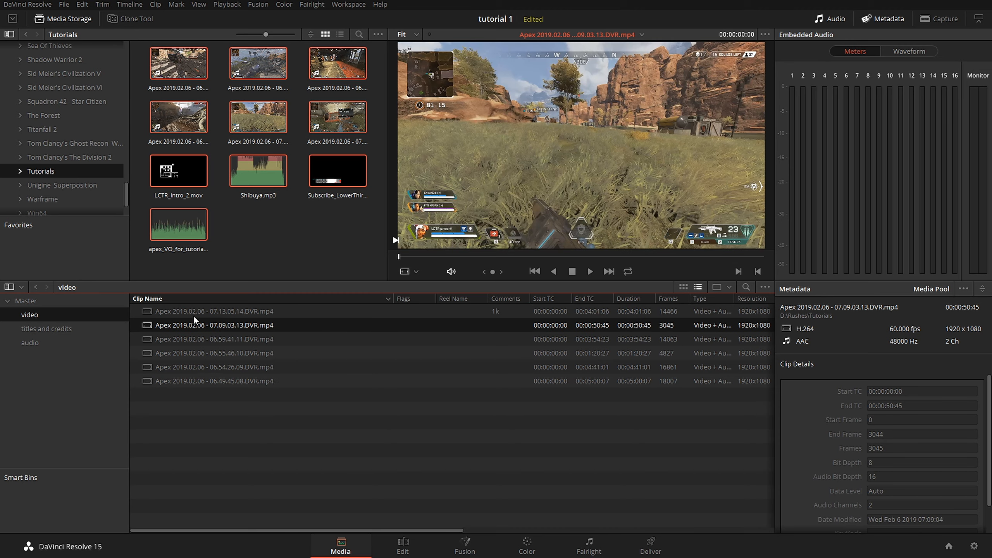
double_click(508, 324)
type("34")
key("BackSpace")
type("k")
key("Return")
Set the comment of the Apex 06.59.41.11 clip to boss
left_click(260, 340)
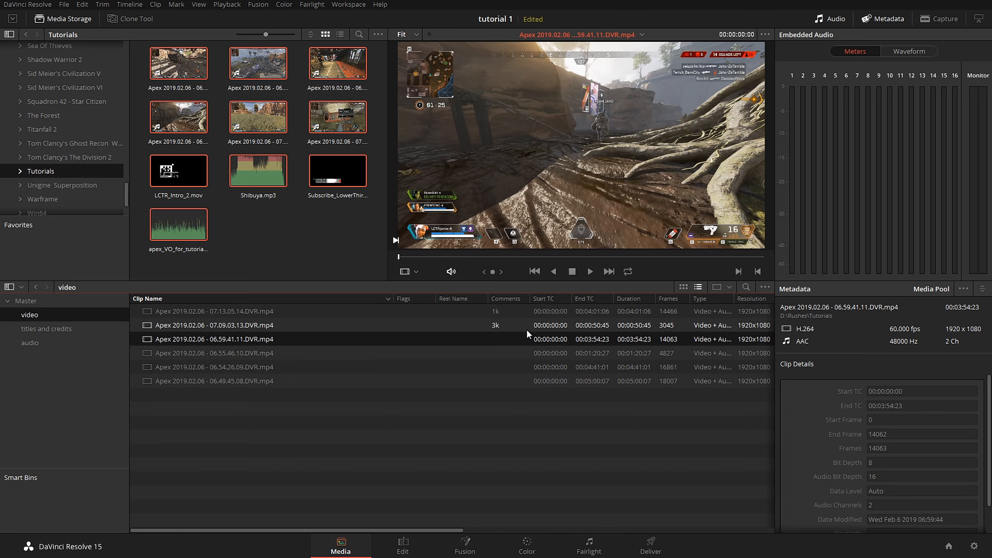
double_click(518, 339)
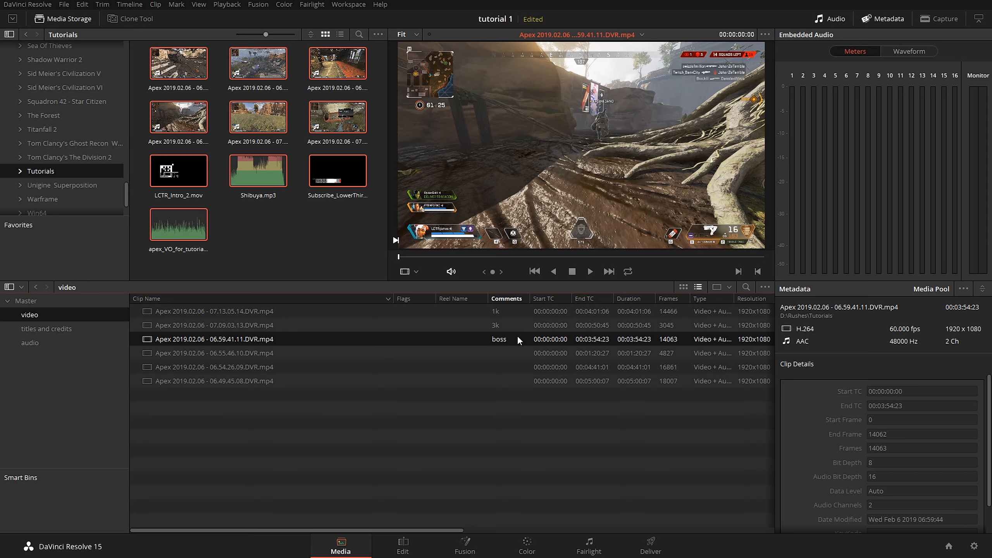
left_click(447, 404)
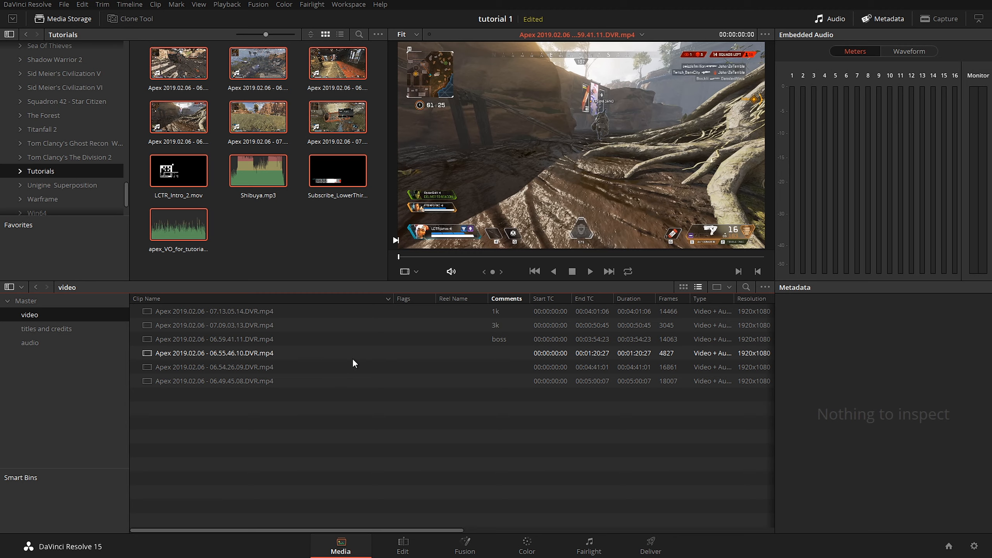
Search the video bin for boss across All Fields, then clear and close the search
left_click(178, 312)
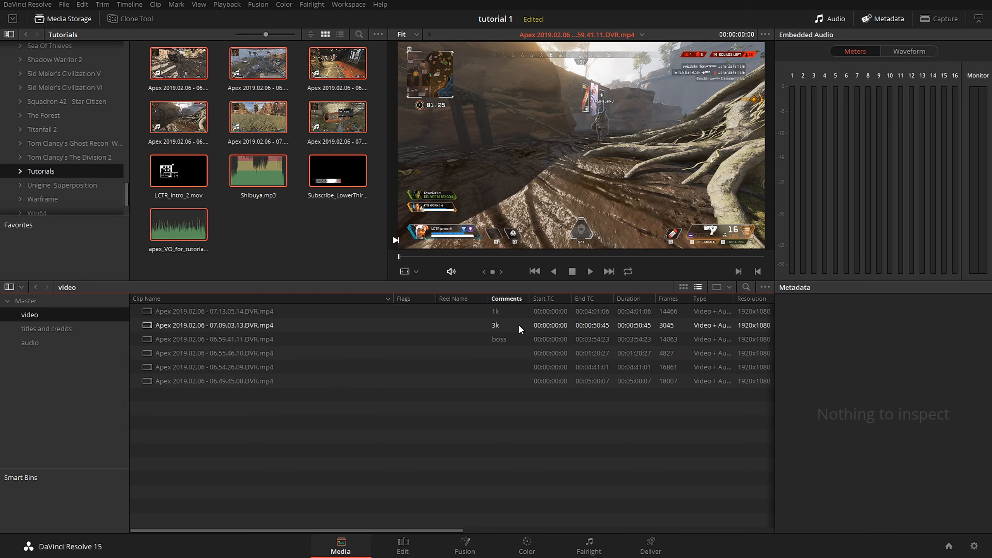
left_click(747, 289)
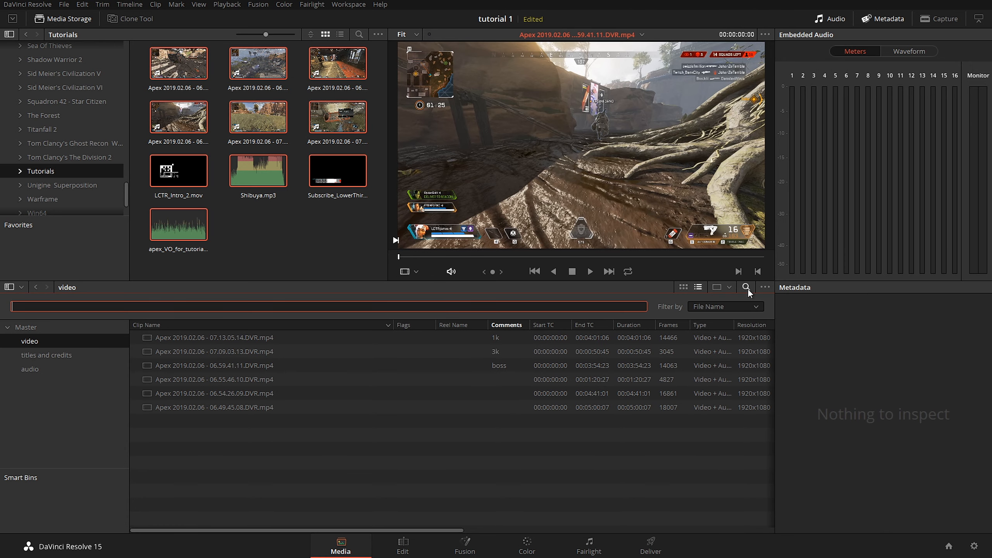
left_click(721, 310)
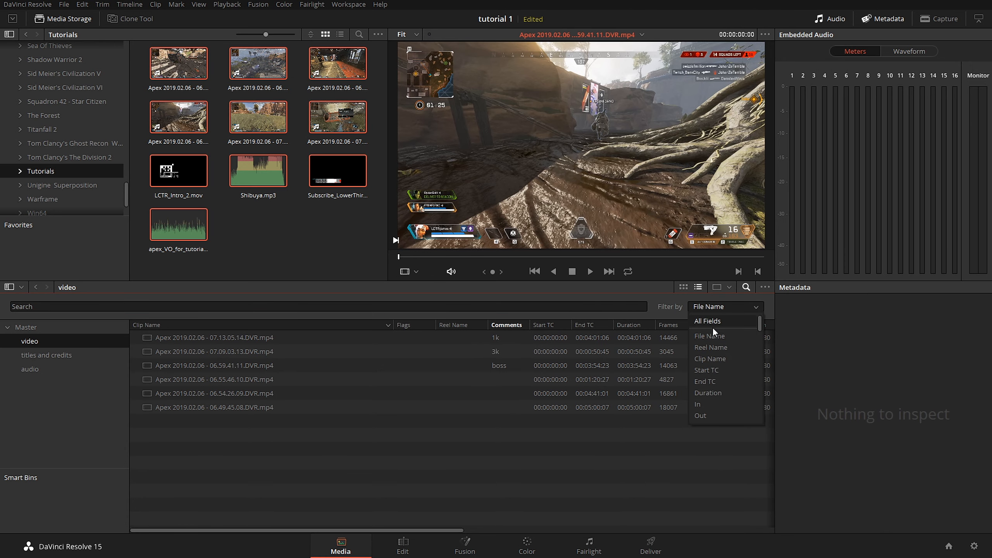
left_click(712, 327)
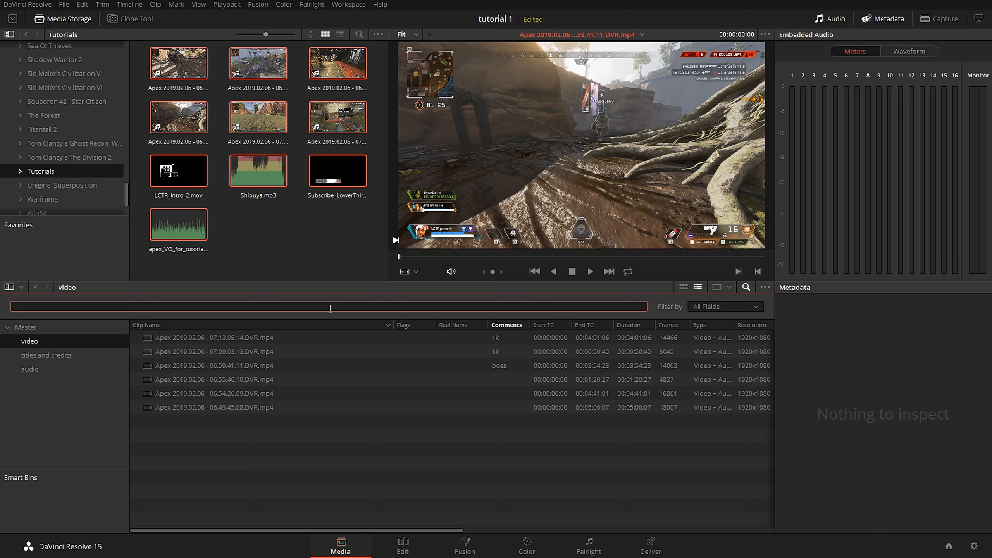
type("boss")
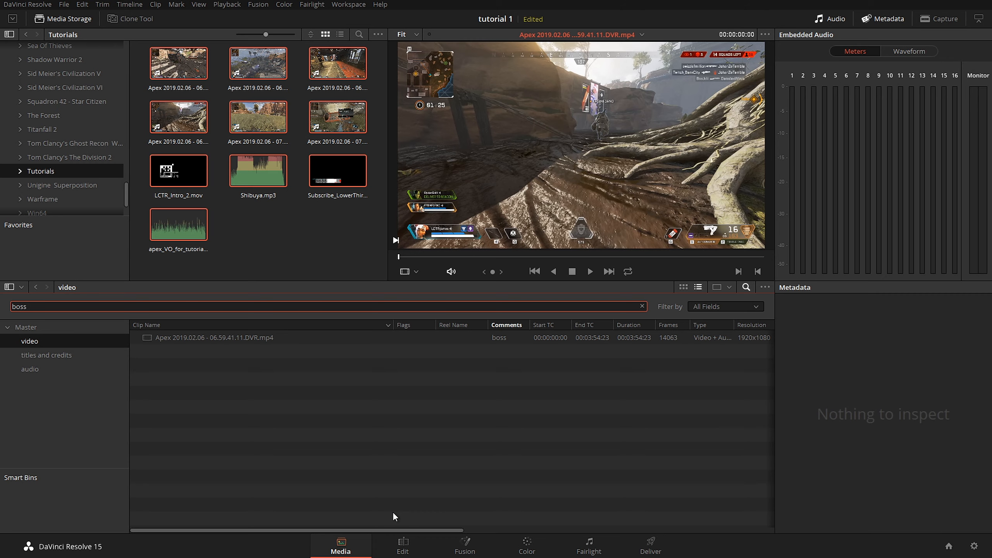
left_click(642, 307)
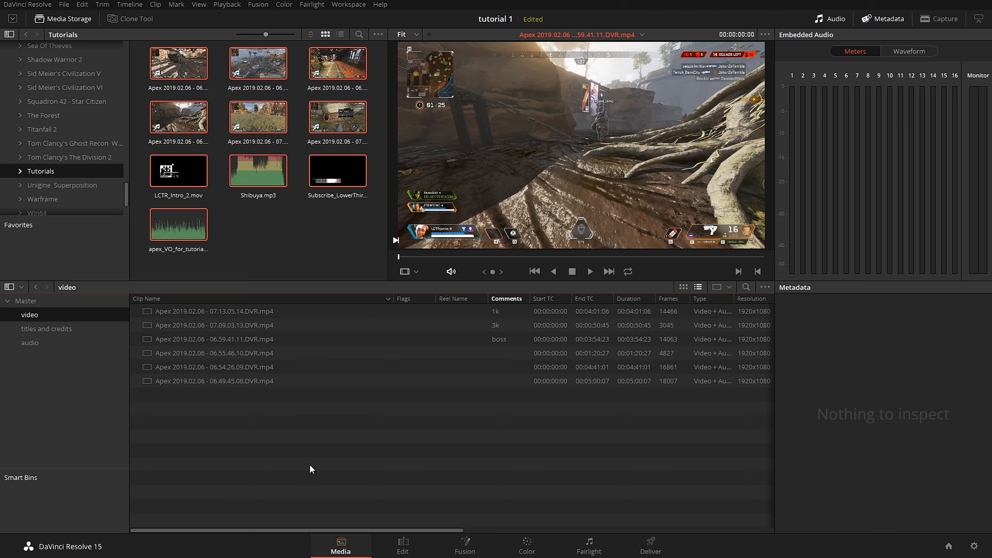
Save the tutorial 1 project
left_click(64, 5)
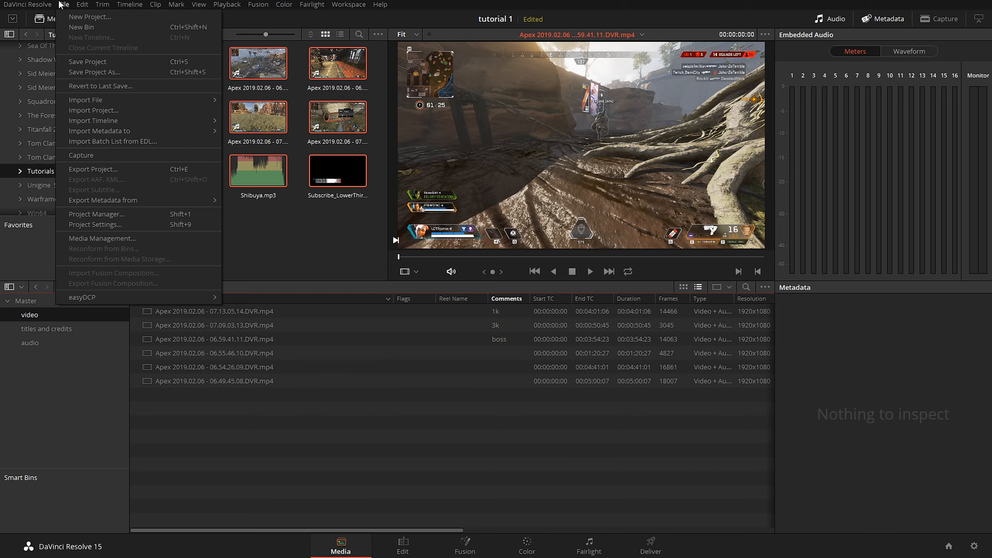
left_click(100, 61)
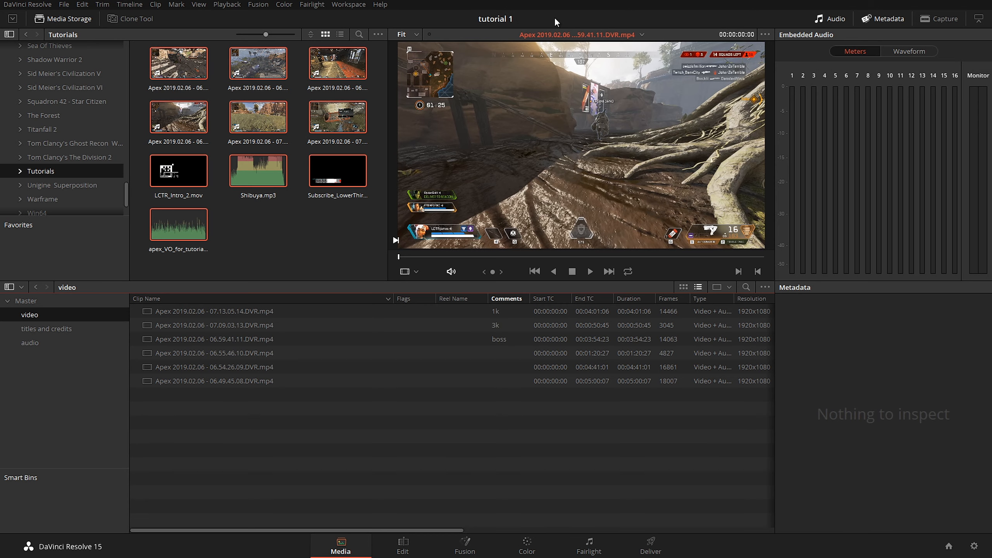